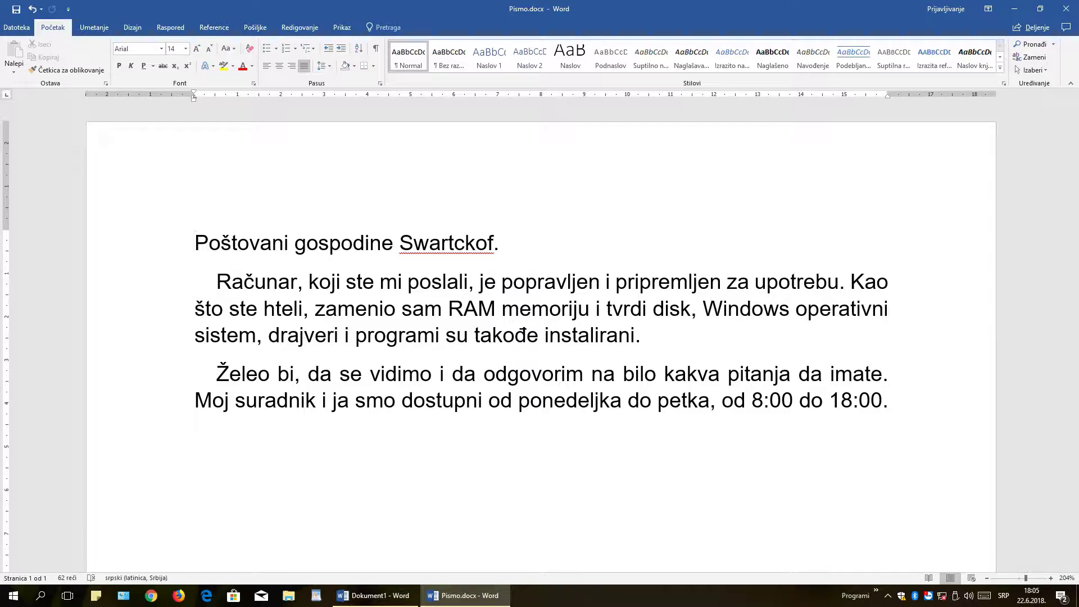
Step: After '18:00.', add sentences saying PC Udar has worked since 2002 and specializes in computer servicing
{"action": "left_click", "coordinate": [897, 401]}
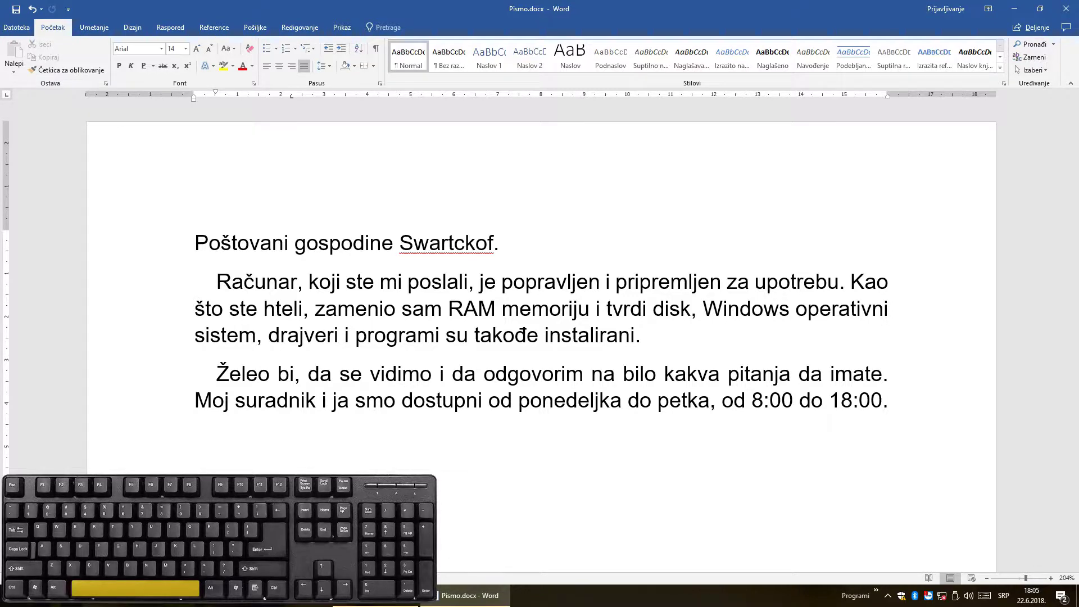
{"action": "type", "text": "Naša firma PC U"}
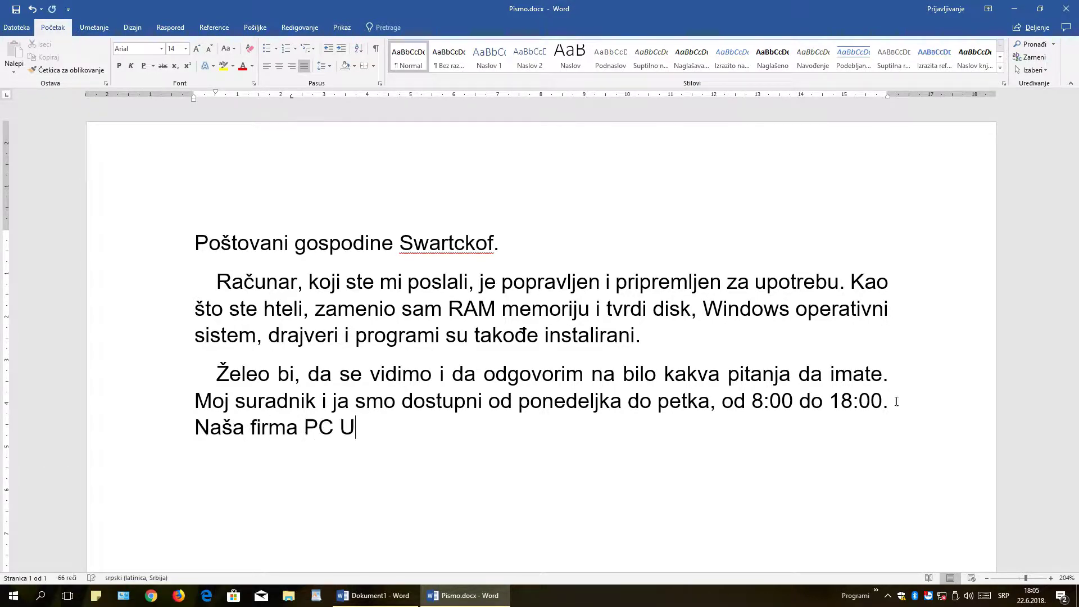
{"action": "type", "text": "dar radi već od 2002. godine i je speijalizovano za servisiranje računar"}
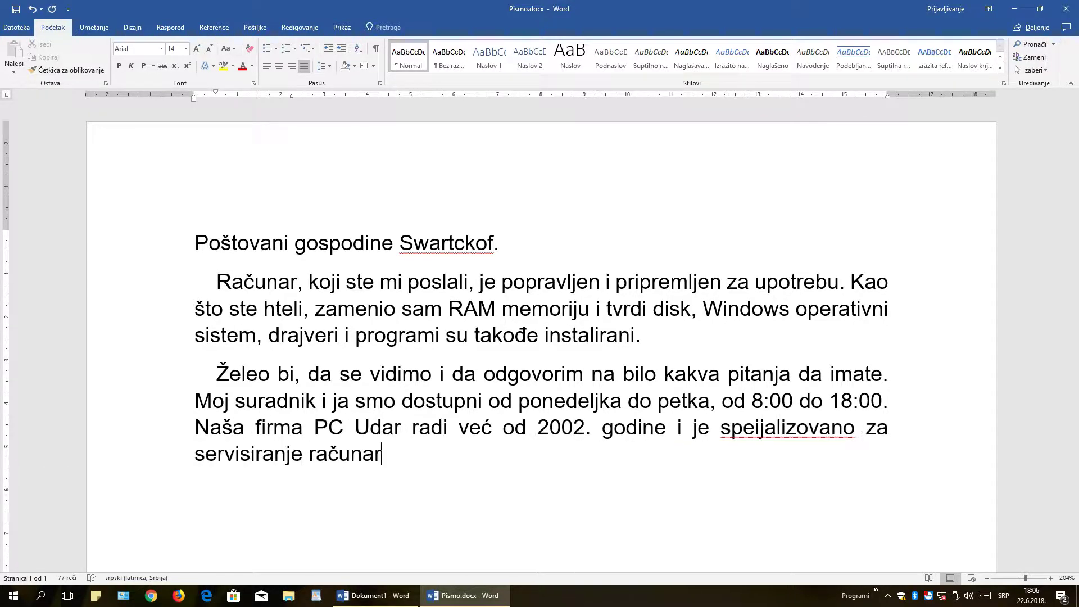
{"action": "type", "text": "a i opreme a i nudimo računarsku potporu i obuku kod nas i na terenu."}
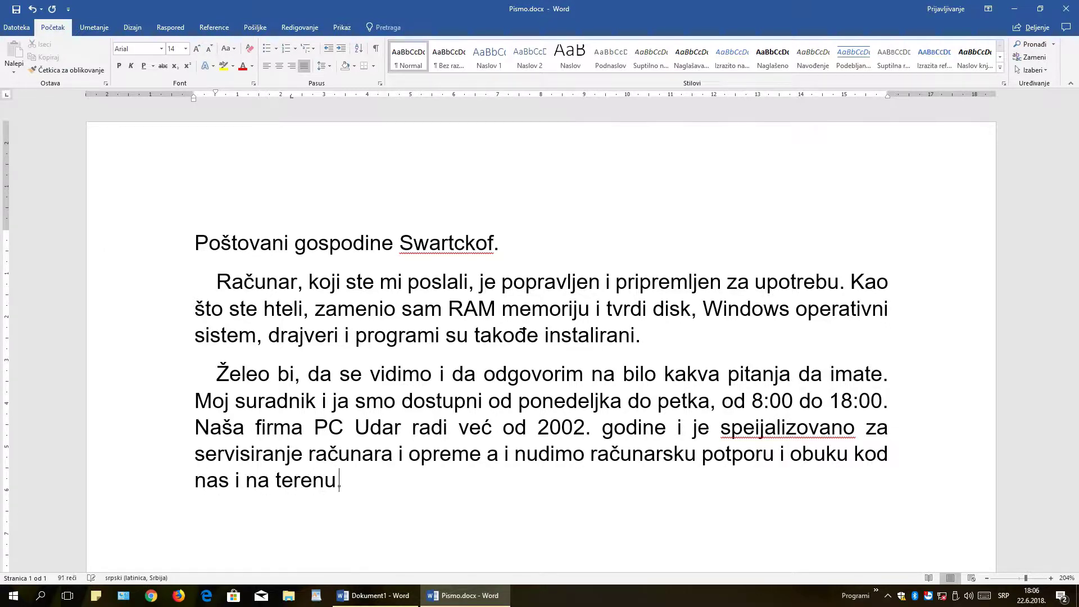
{"action": "type", "text": " Naš cilj je 100% zadovoljstvo stranke."}
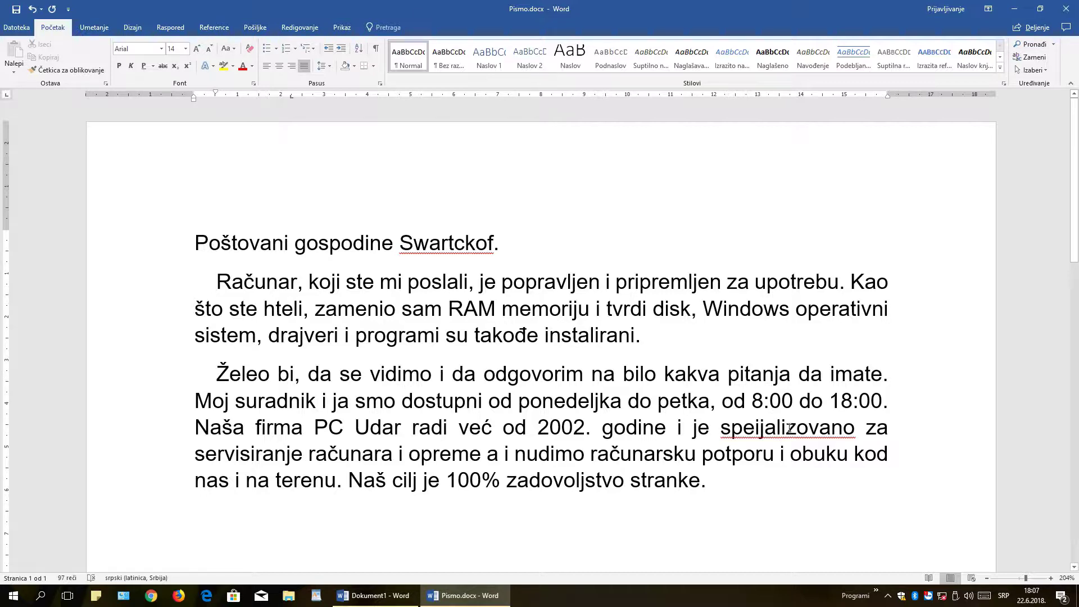
Step: Correct 'speijalizovano' to 'specijalizovano' via spelling suggestions, then place the cursor before 'Naša firma'
{"action": "right_click", "coordinate": [789, 428]}
{"action": "mouse_move", "coordinate": [802, 447]}
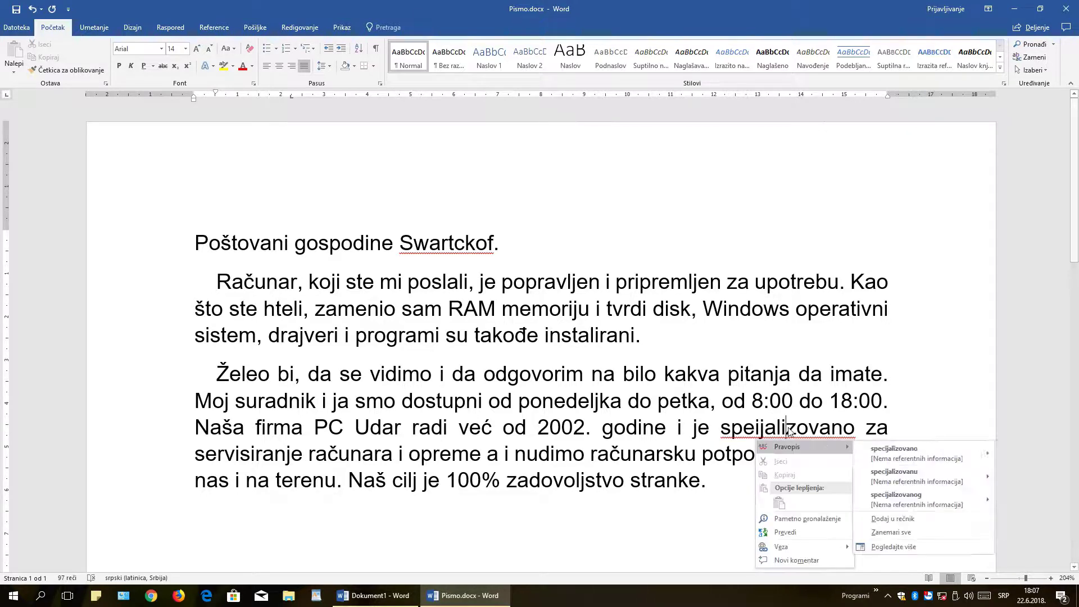
{"action": "left_click", "coordinate": [920, 455]}
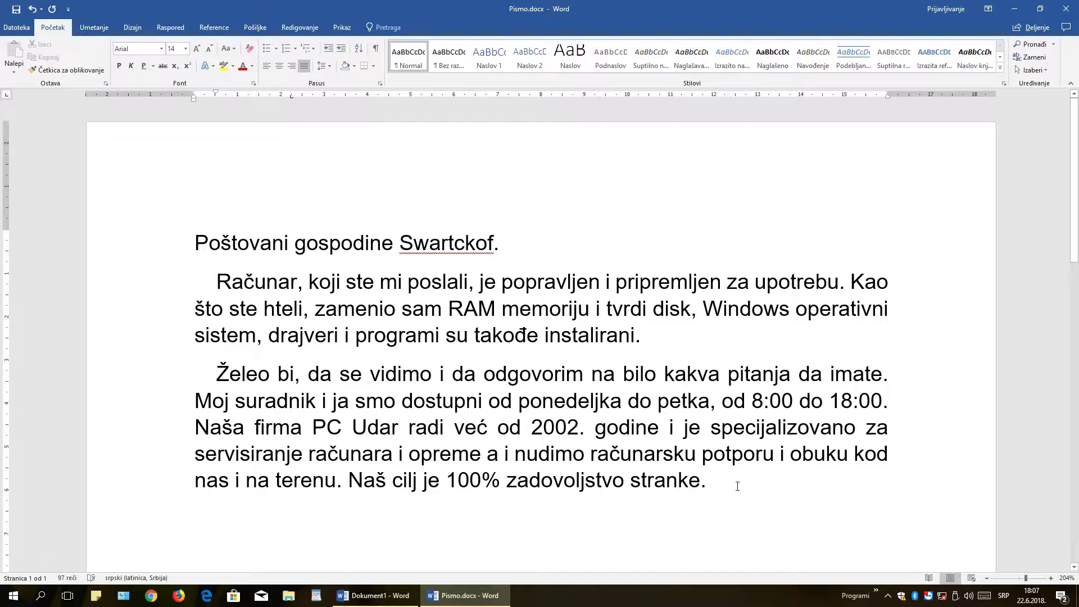
{"action": "left_click_drag", "start_coordinate": [726, 484], "coordinate": [213, 431]}
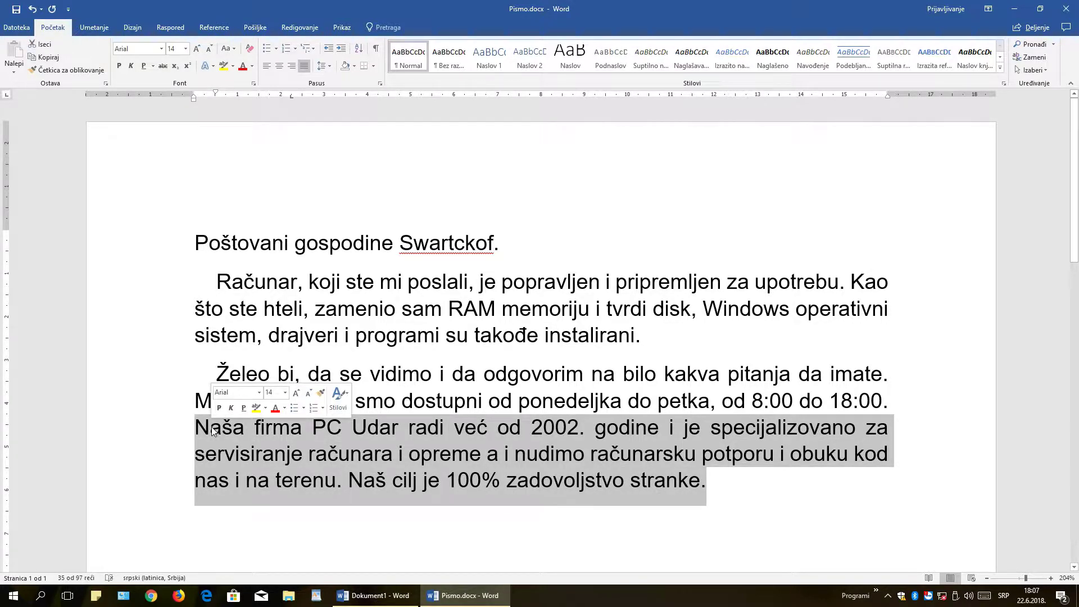
{"action": "left_click", "coordinate": [647, 481]}
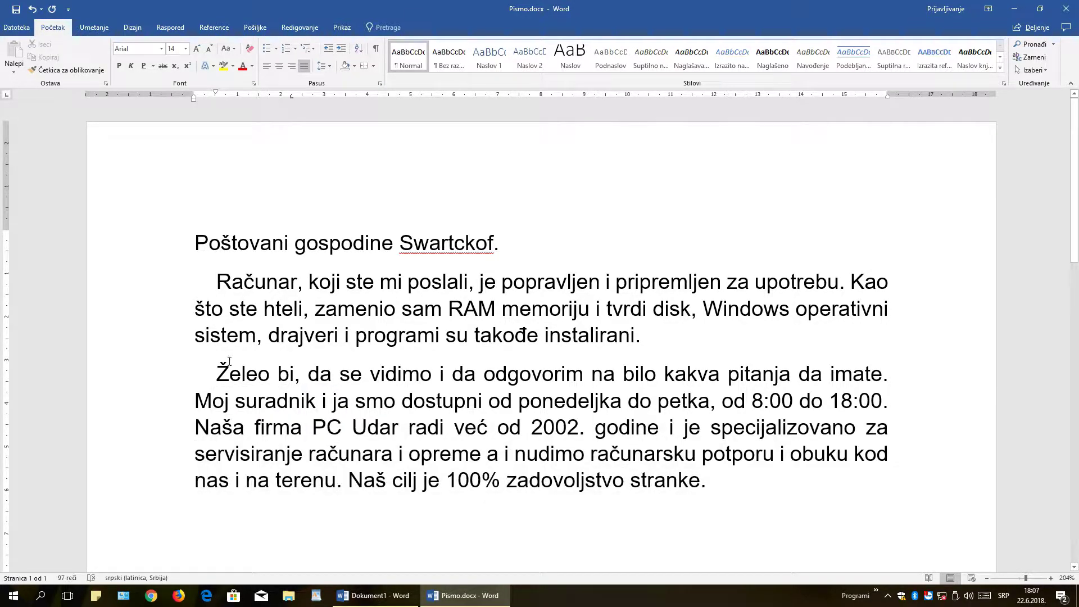
{"action": "left_click_drag", "start_coordinate": [219, 369], "coordinate": [891, 394]}
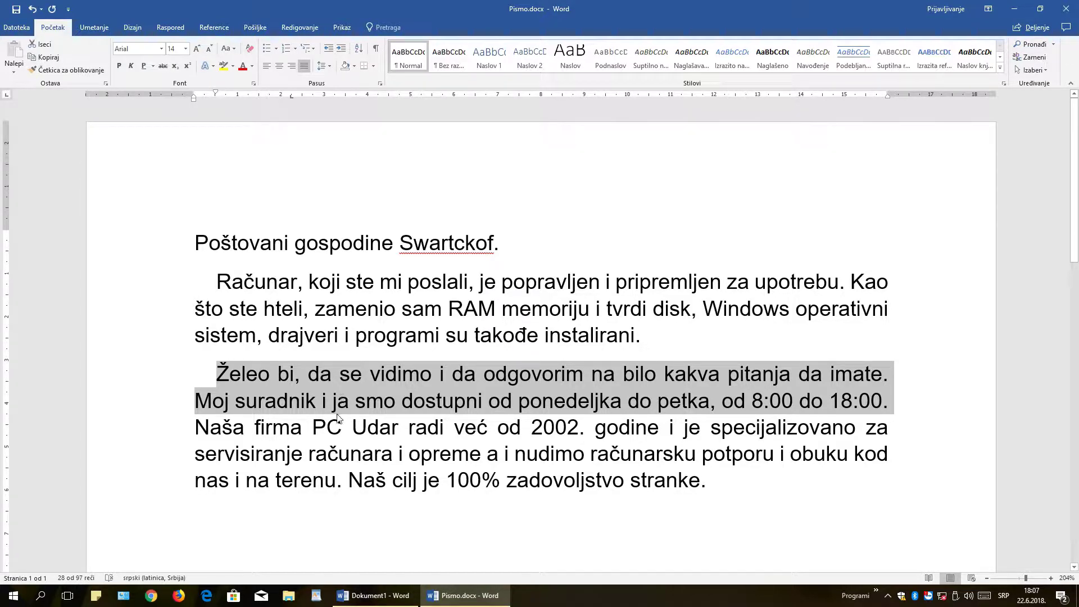
{"action": "left_click", "coordinate": [195, 423]}
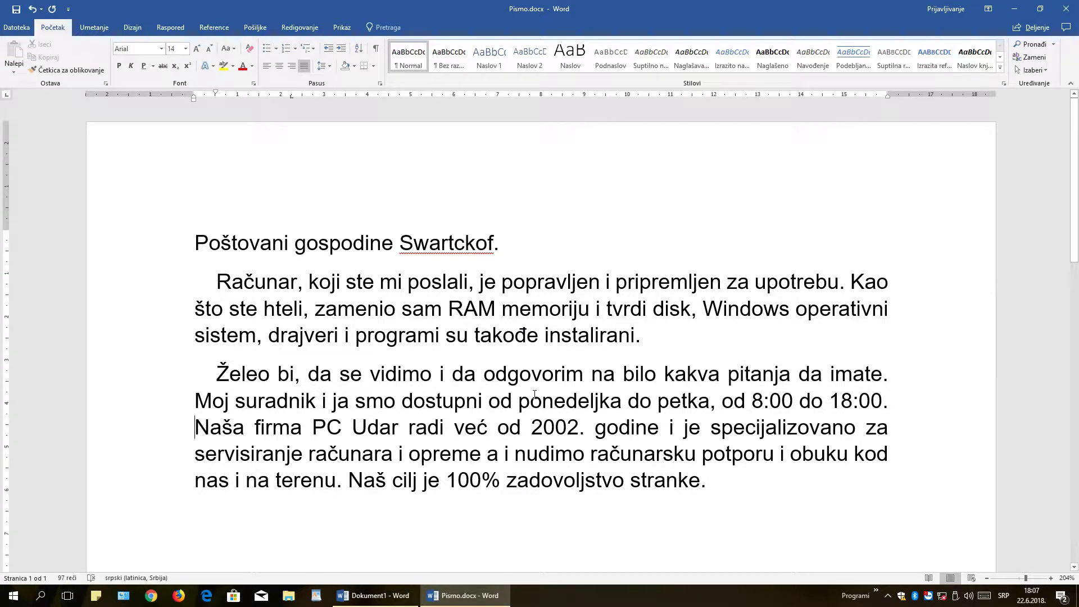
Step: Break the sentences beginning 'Naša firma PC Udar' into their own paragraph
{"action": "left_click", "coordinate": [196, 427]}
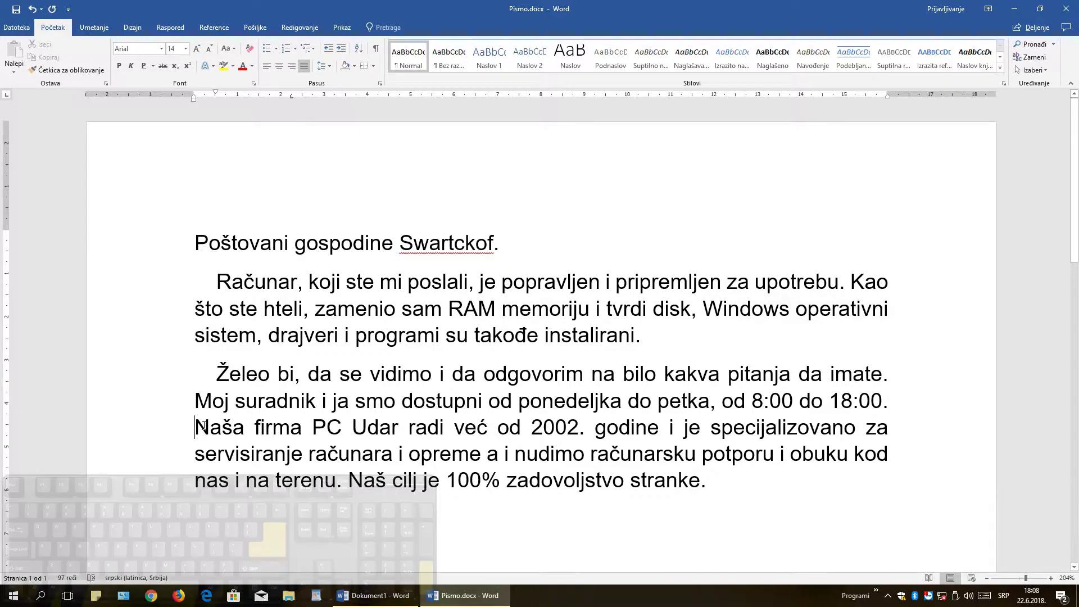
{"action": "key", "text": "Return"}
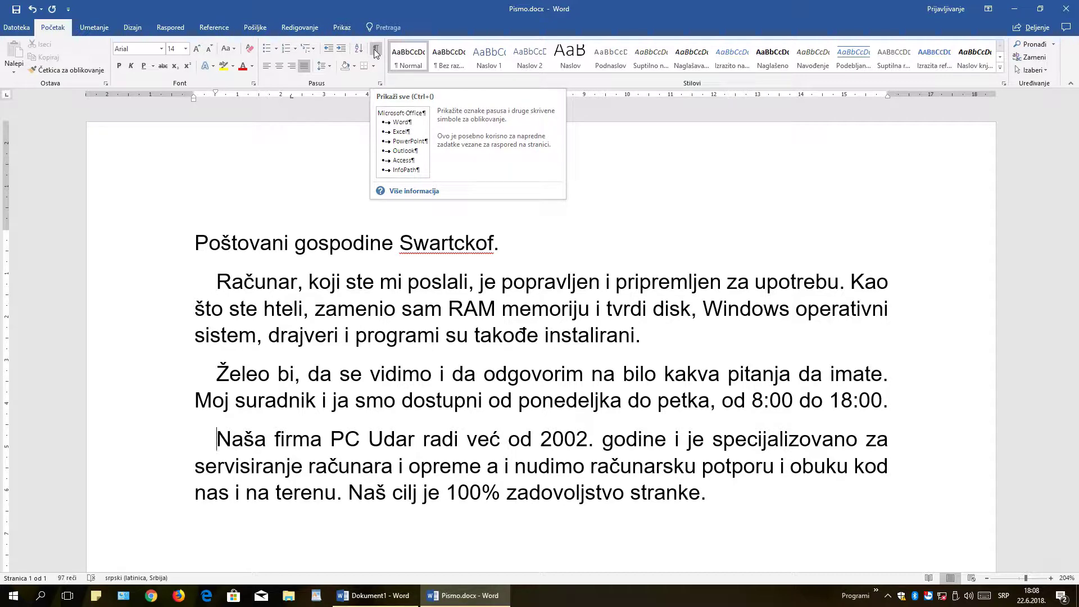
{"action": "left_click", "coordinate": [376, 52]}
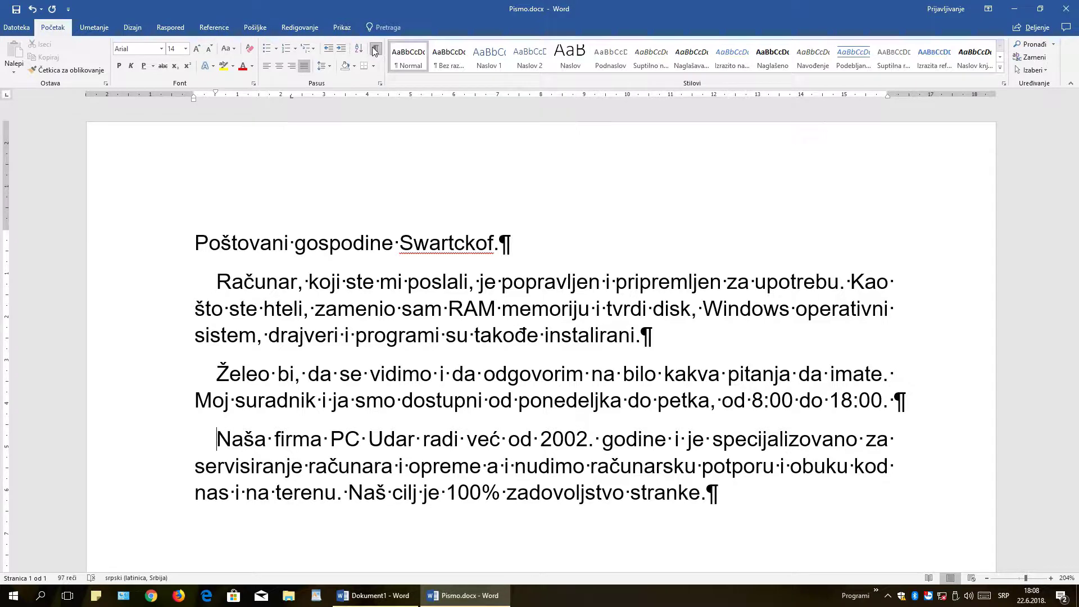
{"action": "left_click", "coordinate": [500, 245]}
{"action": "key", "text": "Tab"}
{"action": "key", "text": "BackSpace"}
Step: Turn off the display of formatting marks
{"action": "left_click", "coordinate": [376, 49]}
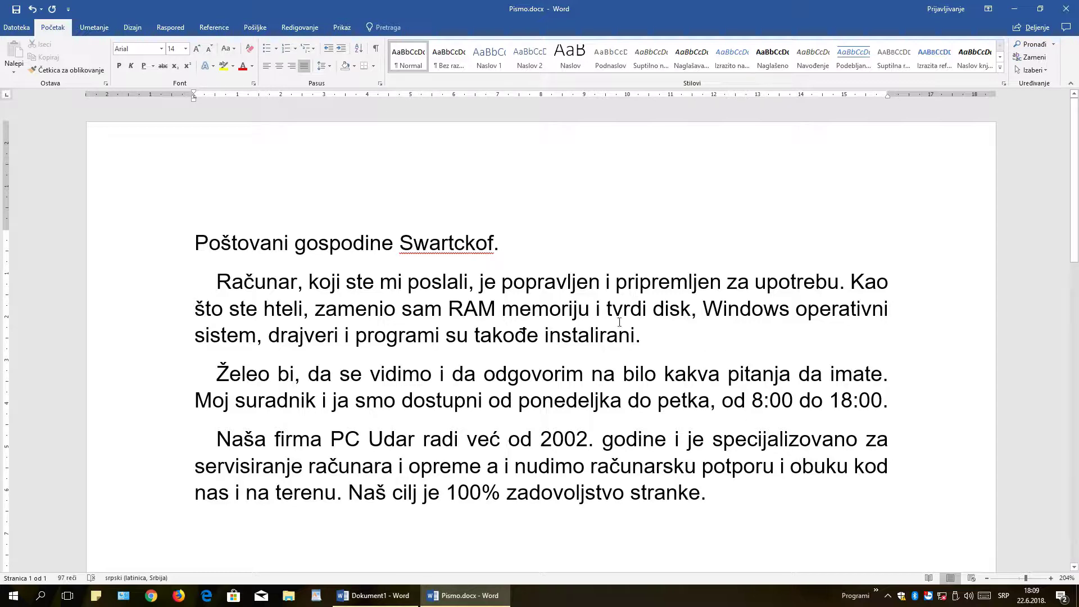
{"action": "scroll", "coordinate": [604, 467], "scroll_direction": "down", "scroll_amount": 1}
{"action": "scroll", "coordinate": [608, 461], "scroll_direction": "down", "scroll_amount": 2}
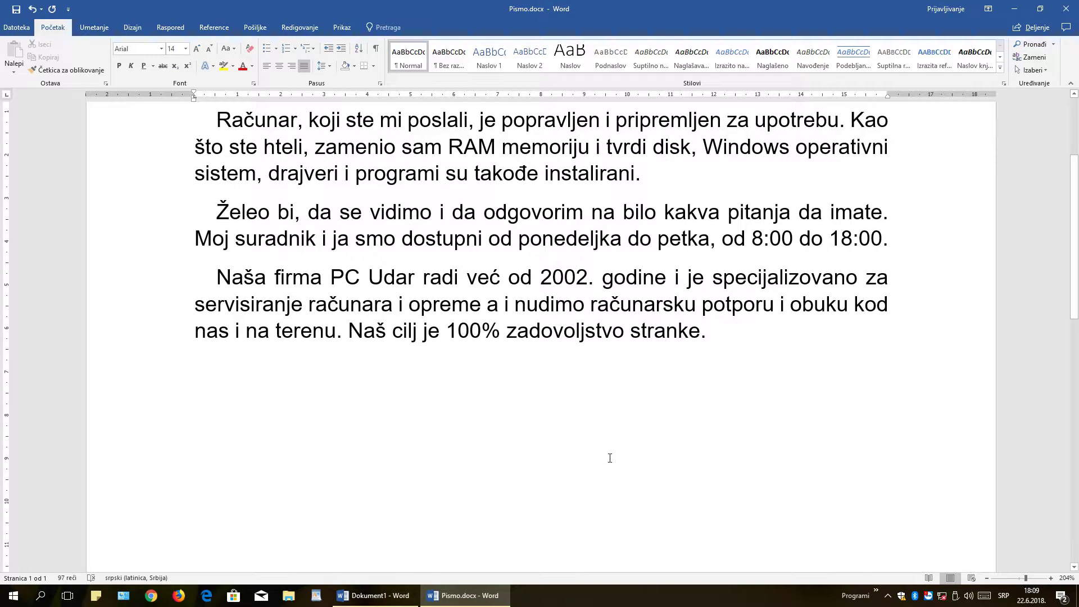
Step: Add a new paragraph 'Nekoliko od mnogih zadovoljnih klijenta:' after 'stranke.'
{"action": "left_click", "coordinate": [773, 334]}
{"action": "key", "text": "Return"}
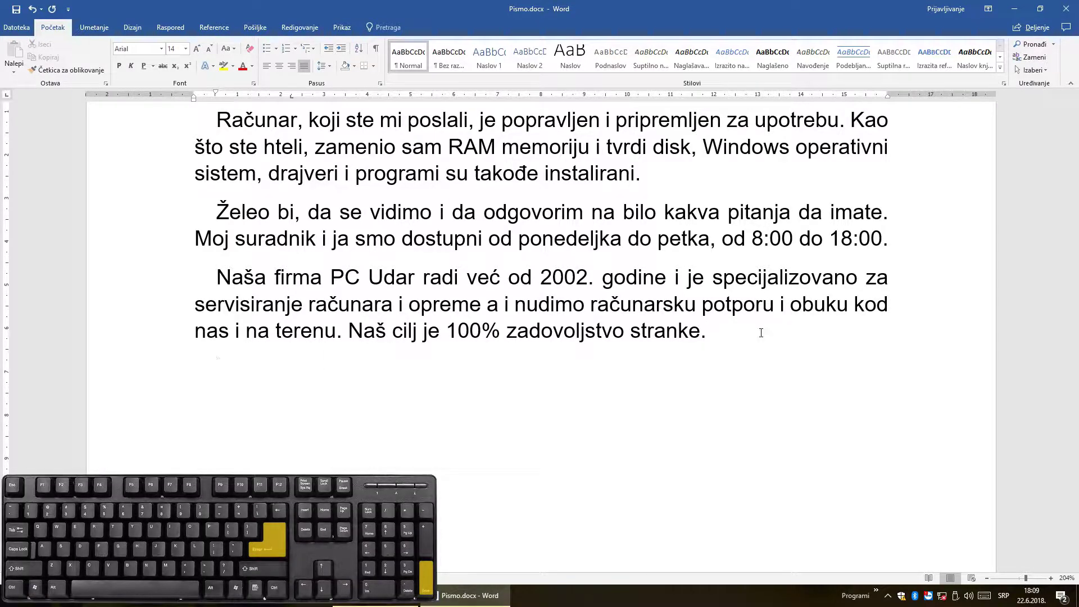
{"action": "type", "text": "Nekoliko od mnogih zadovoljn"}
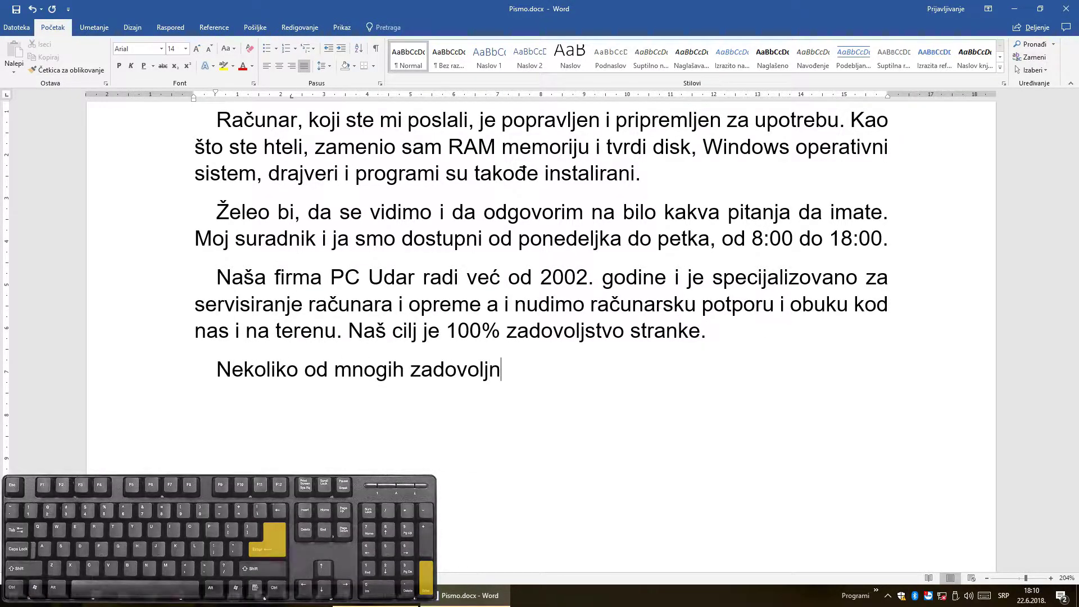
{"action": "type", "text": "ih klijenta:"}
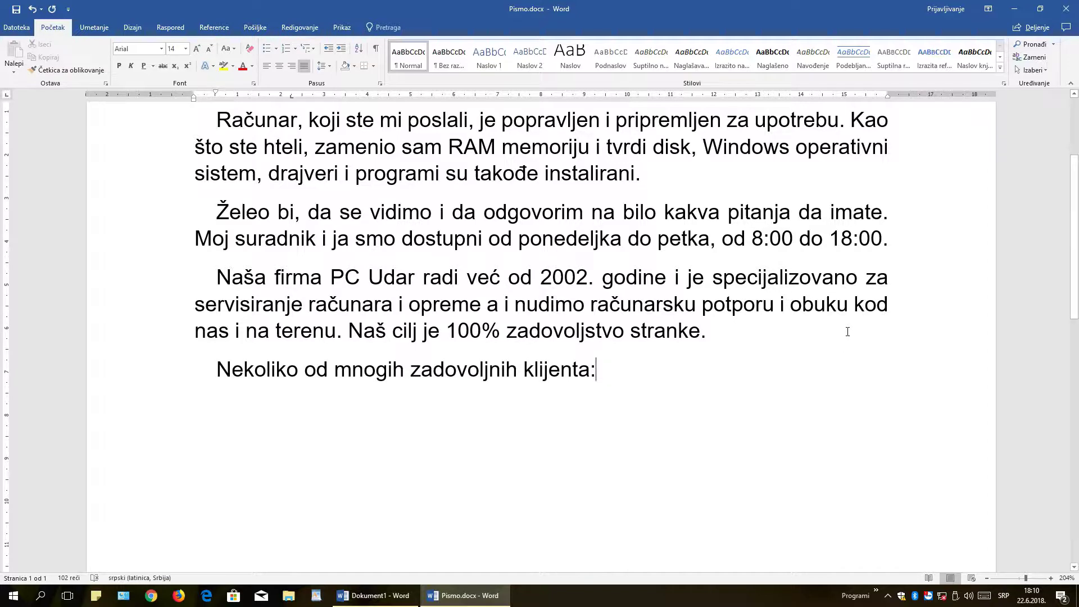
Step: Add an empty line below and format it as a 1. 2. 3. numbered list item
{"action": "key", "text": "Return"}
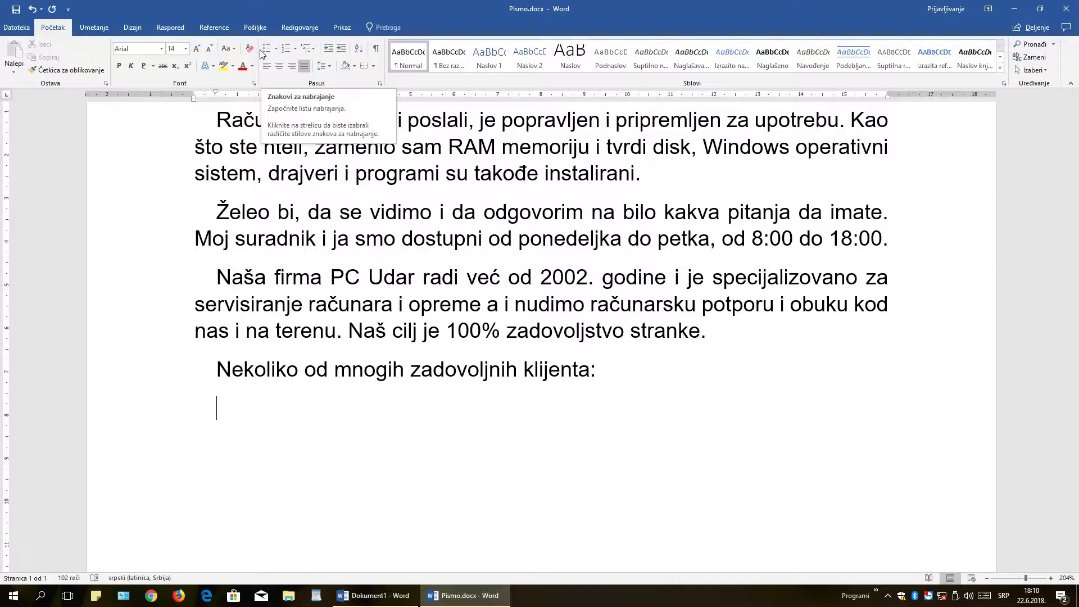
{"action": "left_click", "coordinate": [264, 49]}
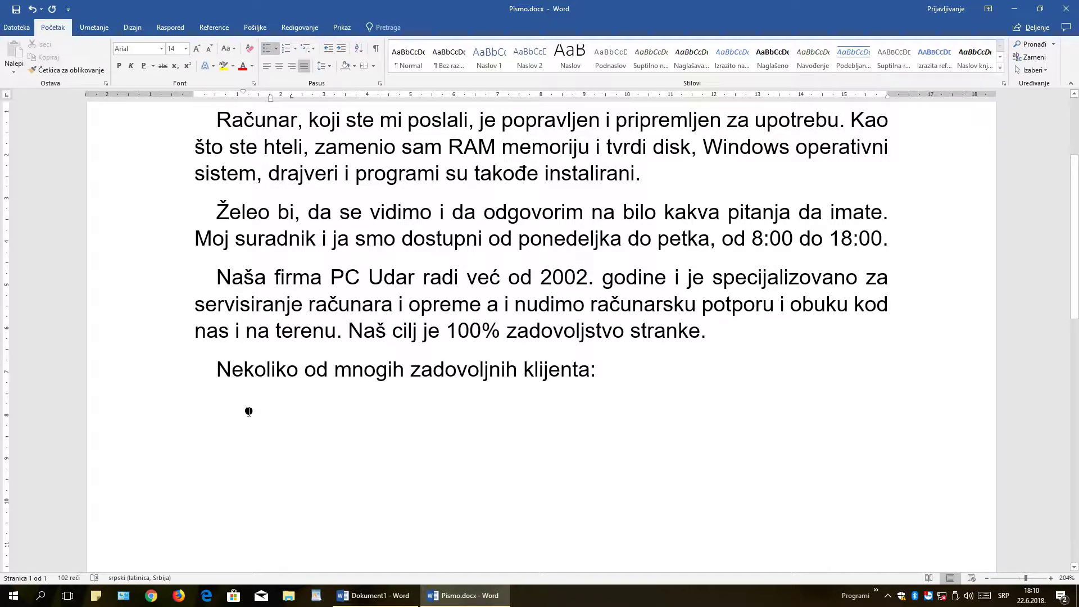
{"action": "left_click", "coordinate": [277, 49]}
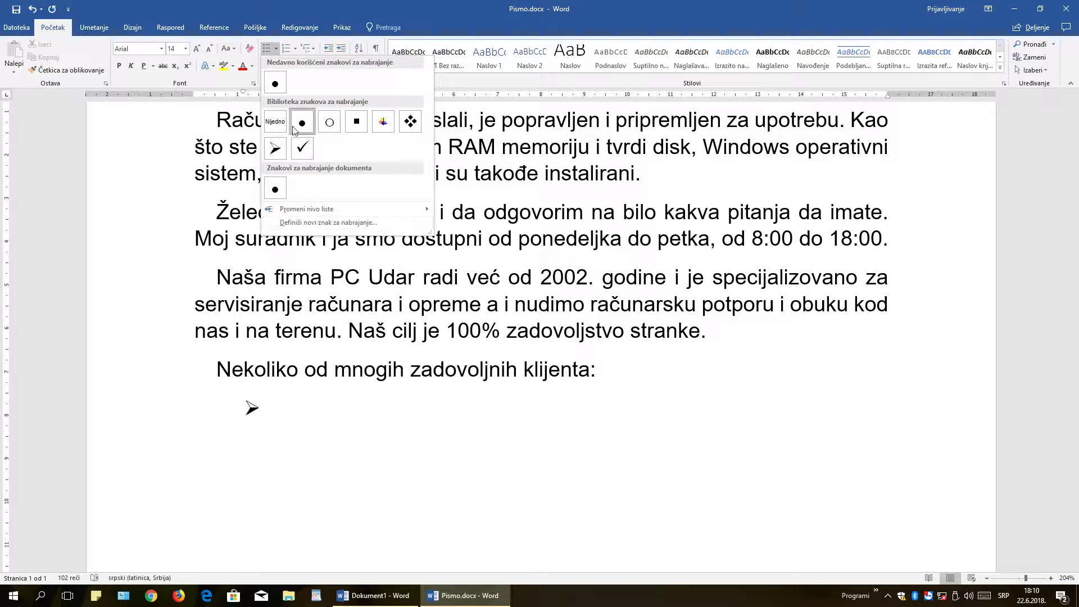
{"action": "left_click", "coordinate": [306, 430]}
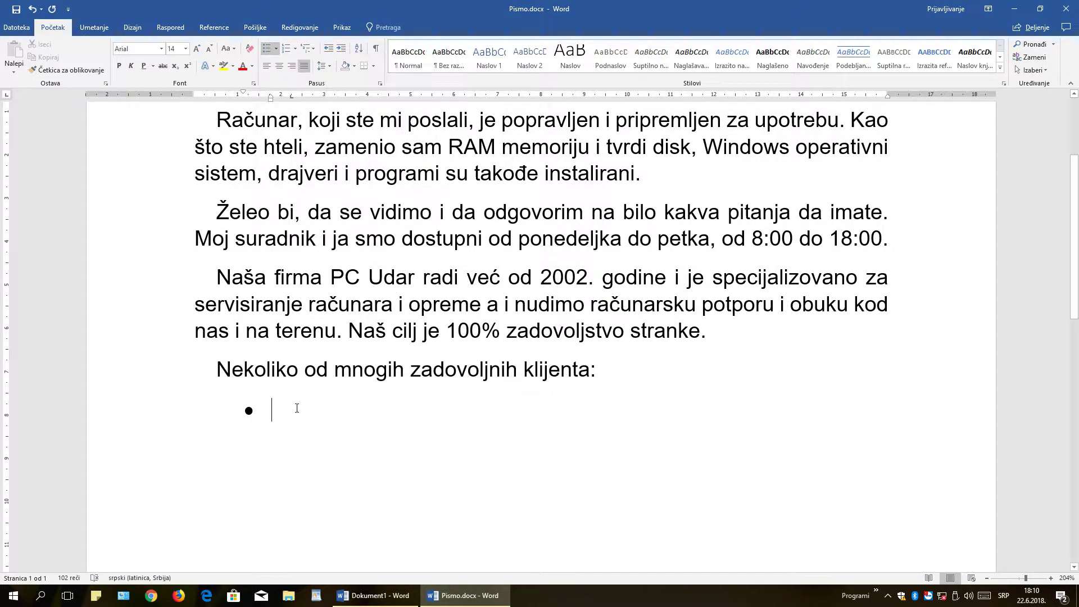
{"action": "left_click", "coordinate": [286, 49]}
{"action": "left_click", "coordinate": [296, 49]}
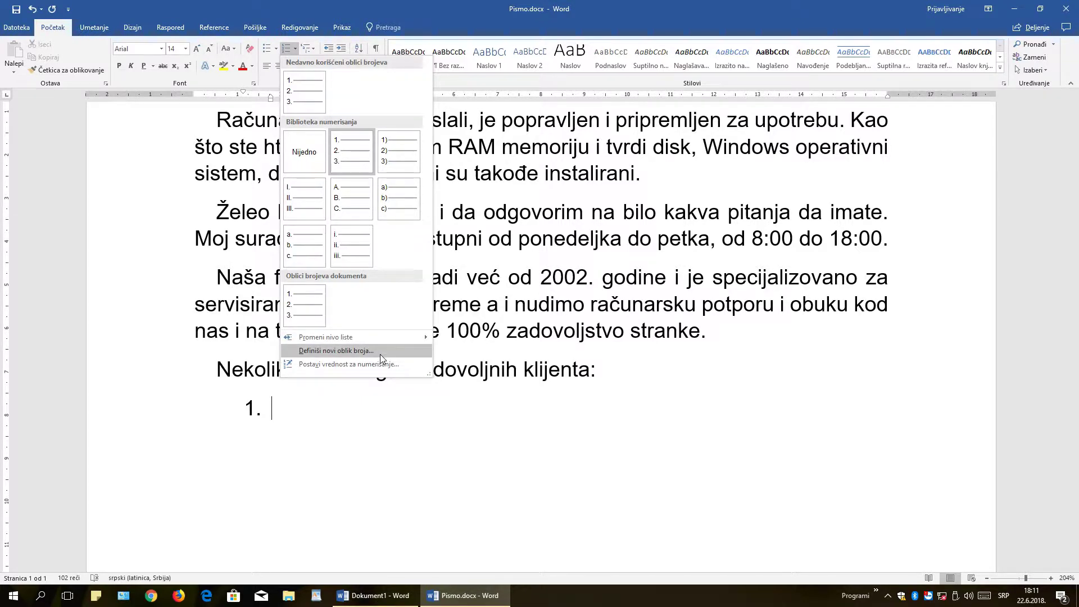
{"action": "left_click", "coordinate": [319, 402]}
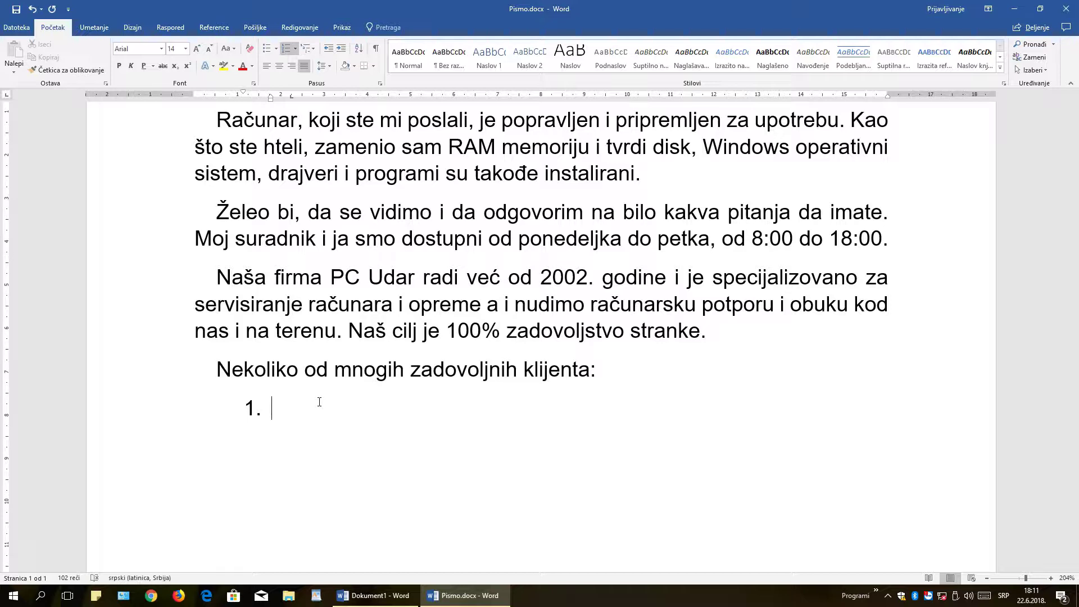
Step: Fill the list with Marković Tehnika, XY firma and Mar špedicija, plus an empty fourth item
{"action": "type", "text": "M"}
{"action": "type", "text": "arkovi"}
{"action": "type", "text": "ć"}
{"action": "type", "text": " Tehn"}
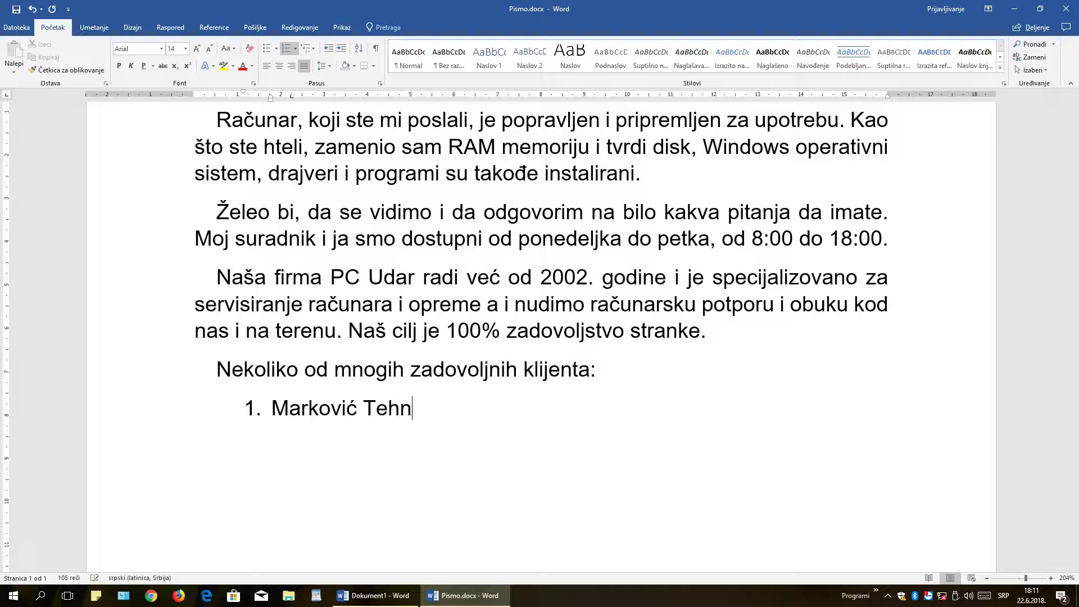
{"action": "type", "text": "ika"}
{"action": "key", "text": "Return"}
{"action": "type", "text": "Mar "}
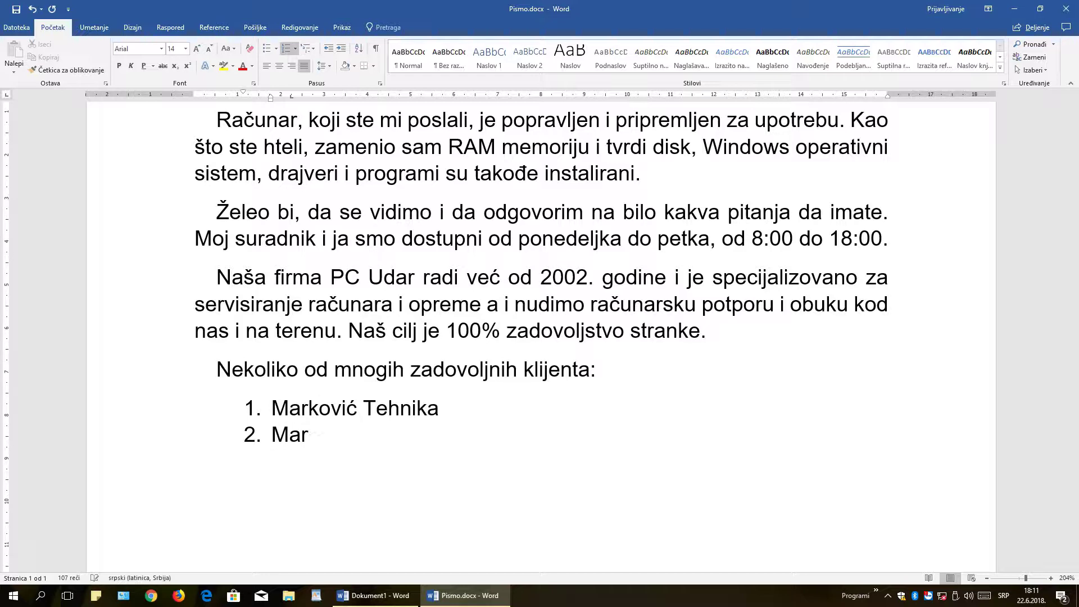
{"action": "type", "text": "špec"}
{"action": "type", "text": "i"}
{"action": "key", "text": "BackSpace"}
{"action": "key", "text": "BackSpace"}
{"action": "type", "text": "dicij"}
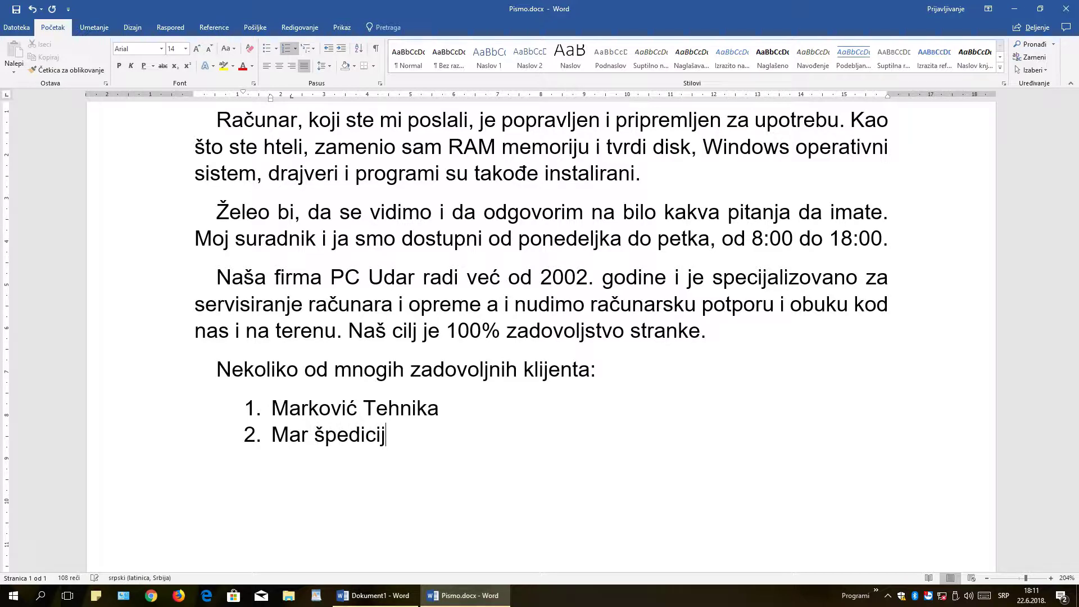
{"action": "type", "text": "a"}
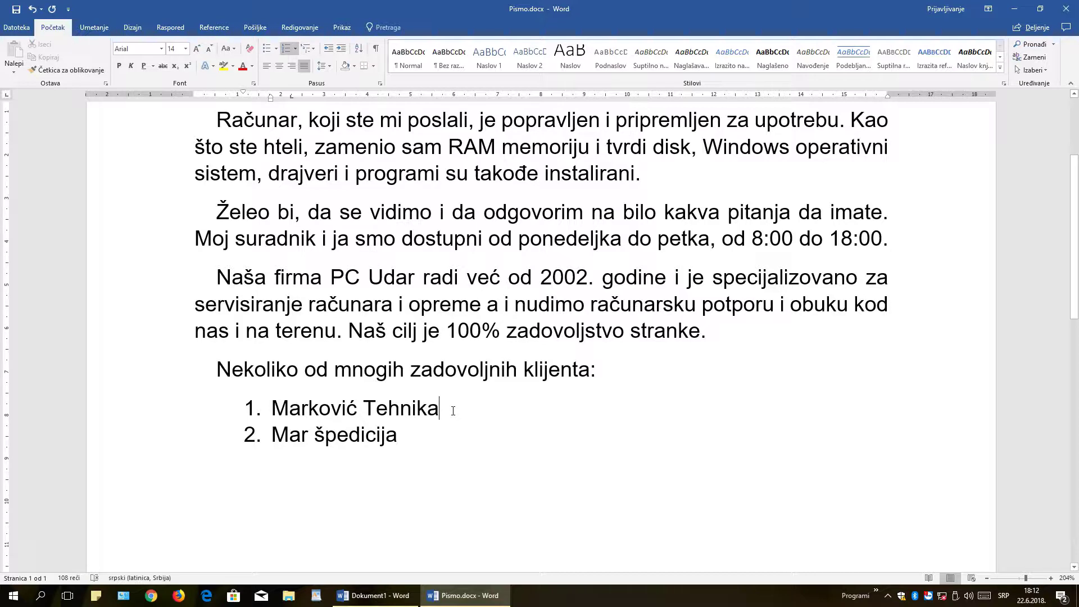
{"action": "key", "text": "Return"}
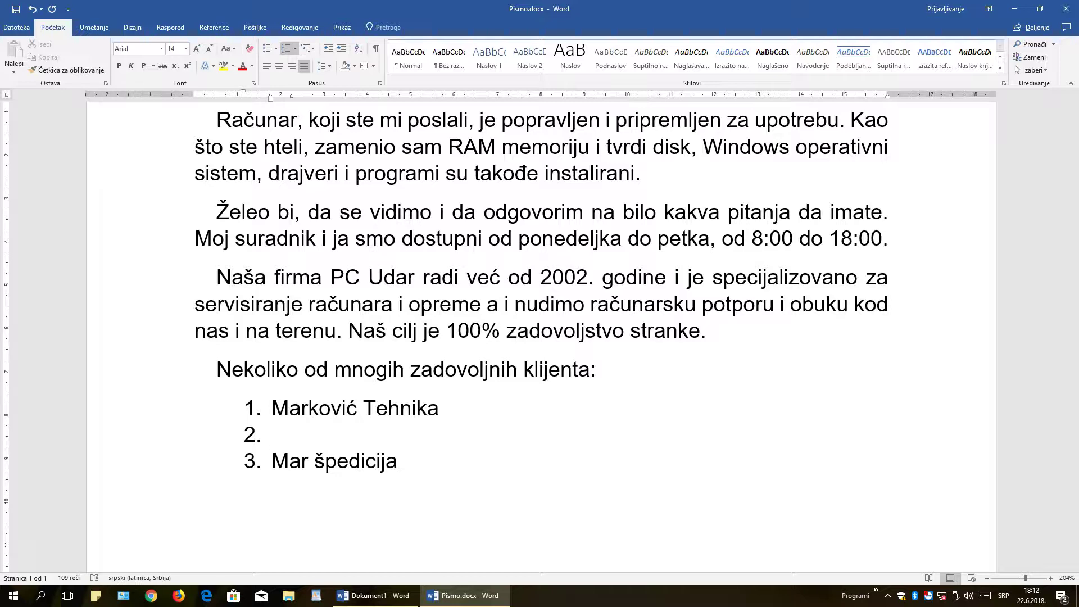
{"action": "type", "text": "X"}
{"action": "type", "text": "Y"}
{"action": "type", "text": " firma"}
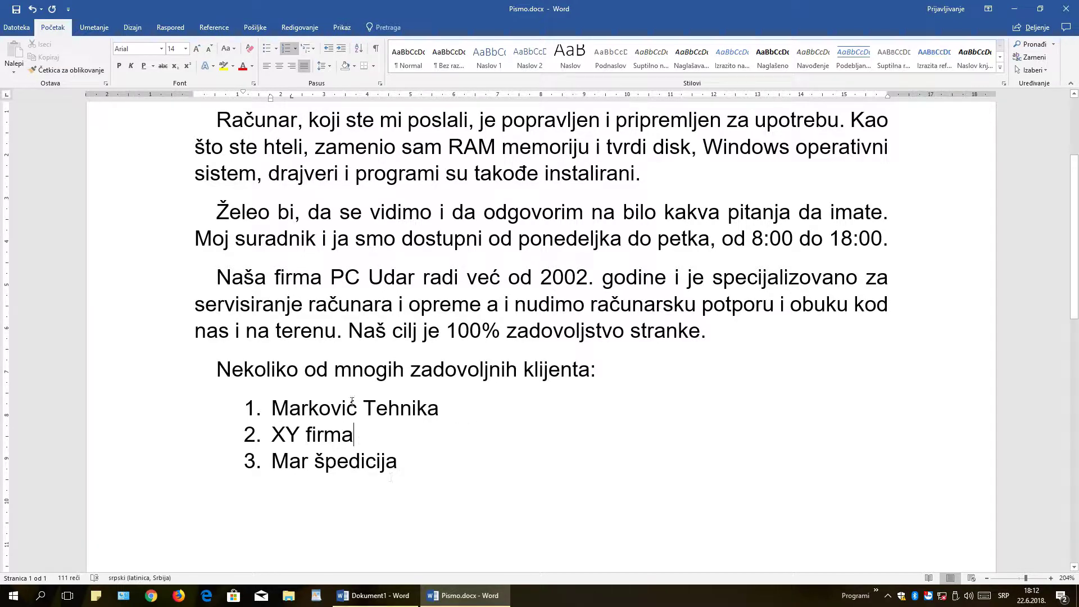
{"action": "left_click", "coordinate": [412, 465]}
{"action": "key", "text": "Return"}
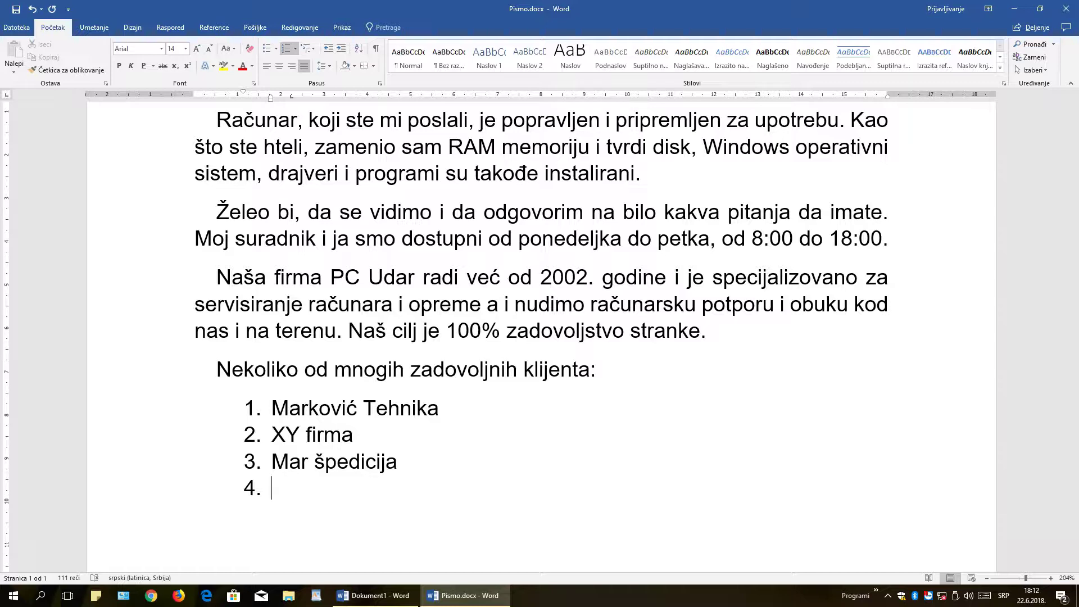
Step: End numbering on the empty fourth item, adjust its ruler indent and tab, and show formatting marks
{"action": "key", "text": "Return"}
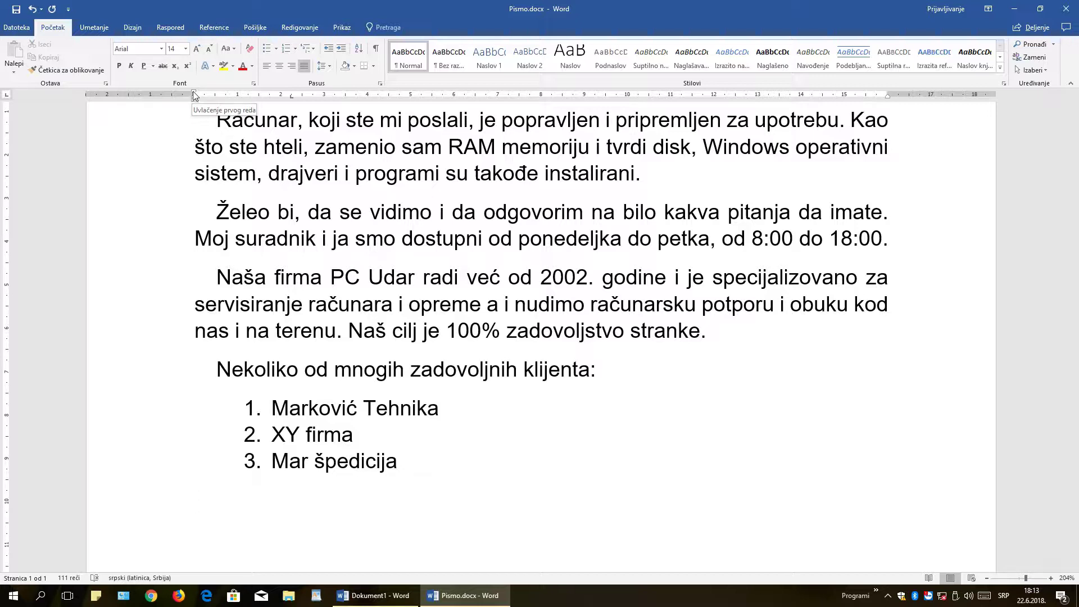
{"action": "mouse_move", "coordinate": [193, 91]}
{"action": "left_mouse_down"}
{"action": "mouse_move", "coordinate": [221, 94]}
{"action": "mouse_move", "coordinate": [204, 94]}
{"action": "left_mouse_up"}
{"action": "left_click_drag", "start_coordinate": [245, 96], "coordinate": [204, 97]}
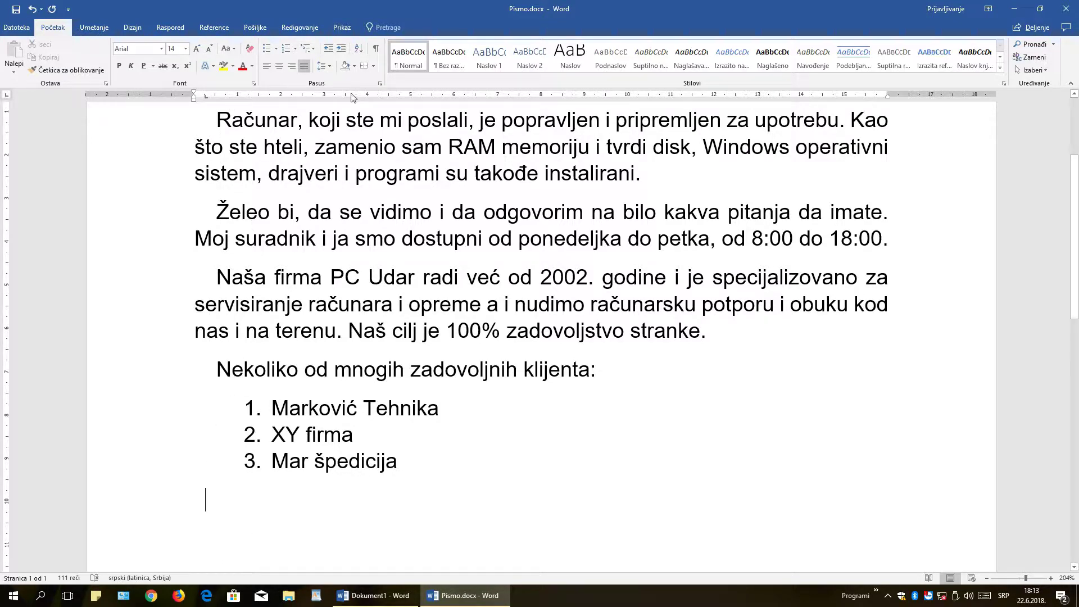
{"action": "left_click", "coordinate": [378, 49]}
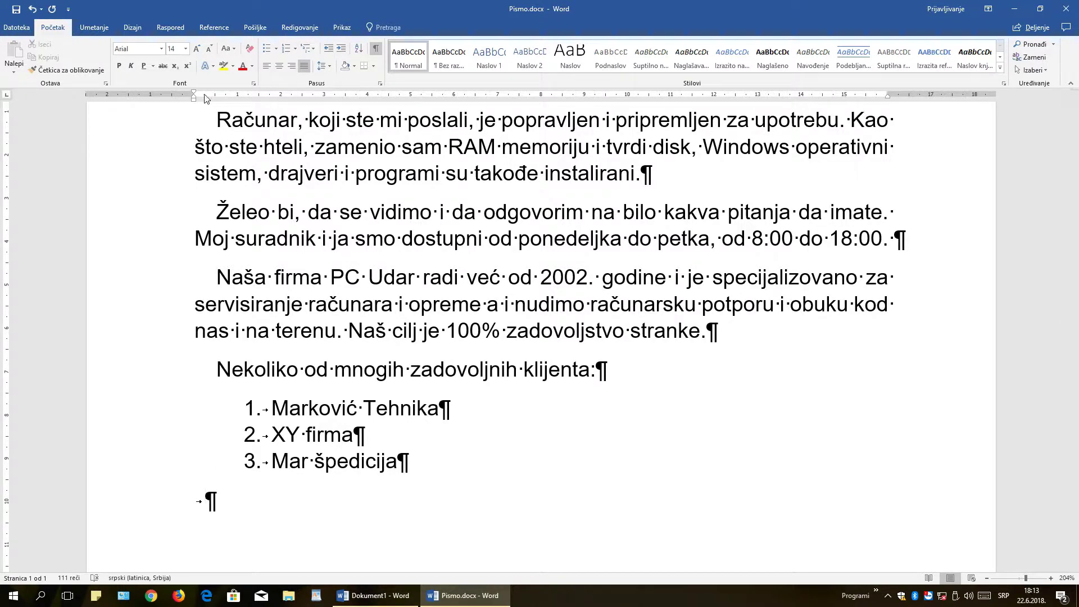
Step: Delete the tab from the empty paragraph after the list and indent its first line like the body
{"action": "left_click_drag", "start_coordinate": [206, 97], "coordinate": [216, 97]}
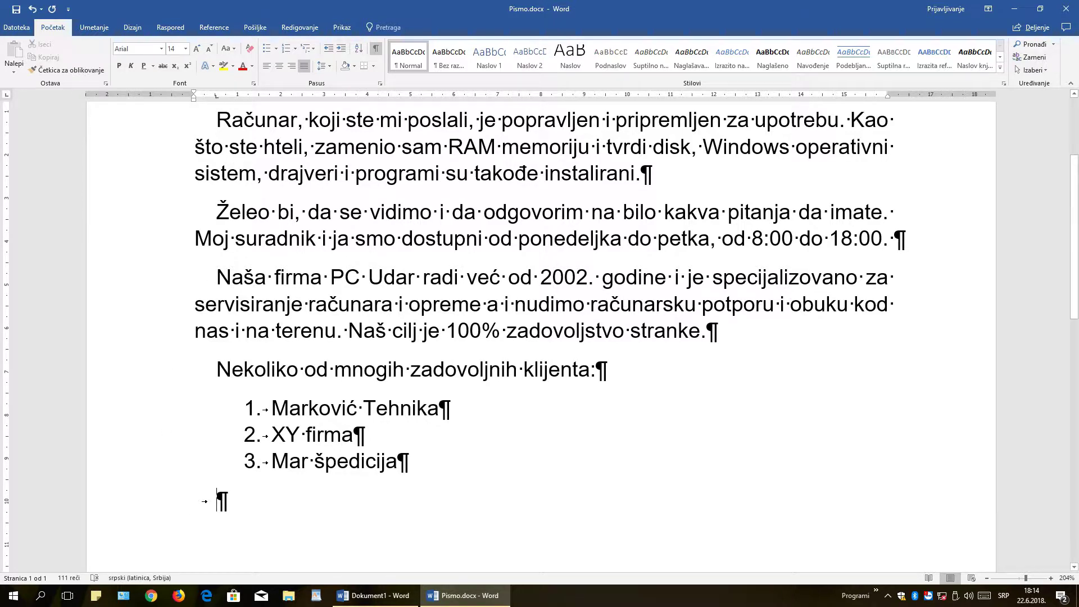
{"action": "key", "text": "BackSpace"}
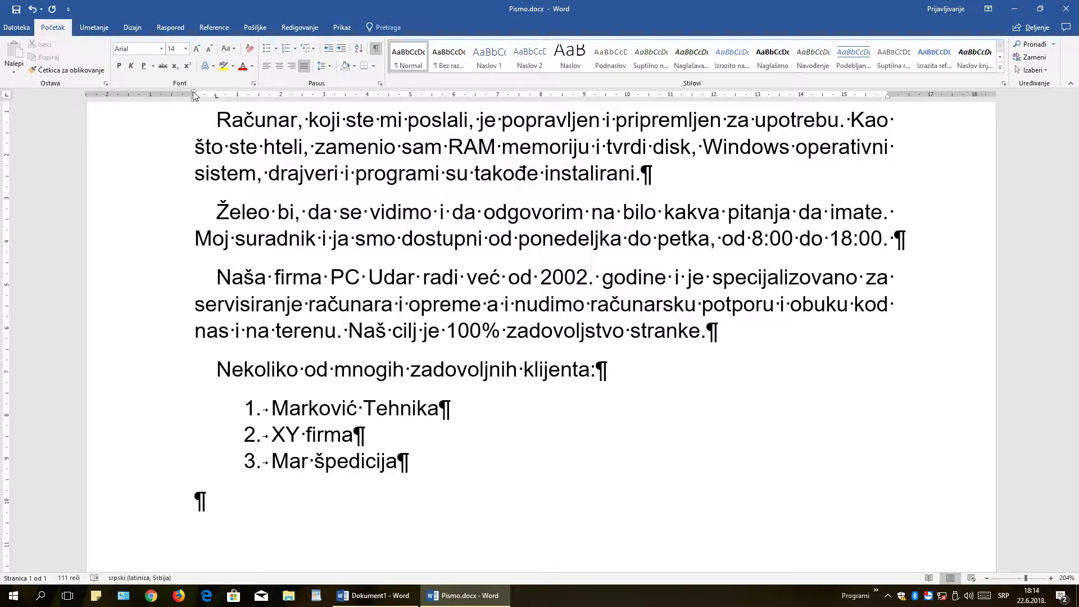
{"action": "mouse_move", "coordinate": [195, 95]}
{"action": "left_mouse_down"}
{"action": "mouse_move", "coordinate": [223, 93]}
{"action": "mouse_move", "coordinate": [214, 96]}
{"action": "left_mouse_up"}
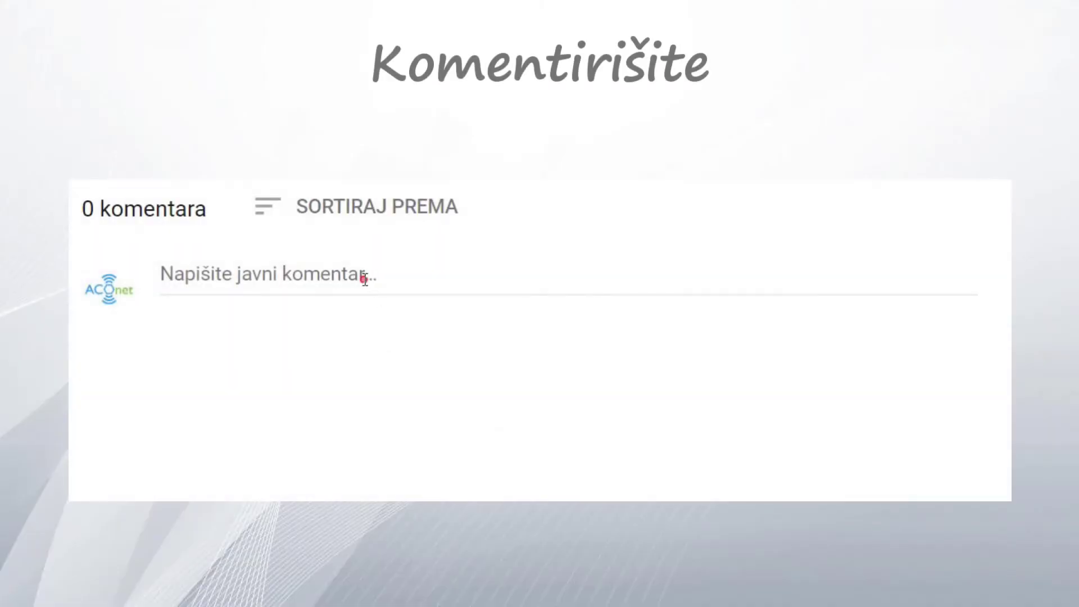
Step: Post the comment 'Super video, samo tako napred =)'
{"action": "left_click", "coordinate": [364, 280]}
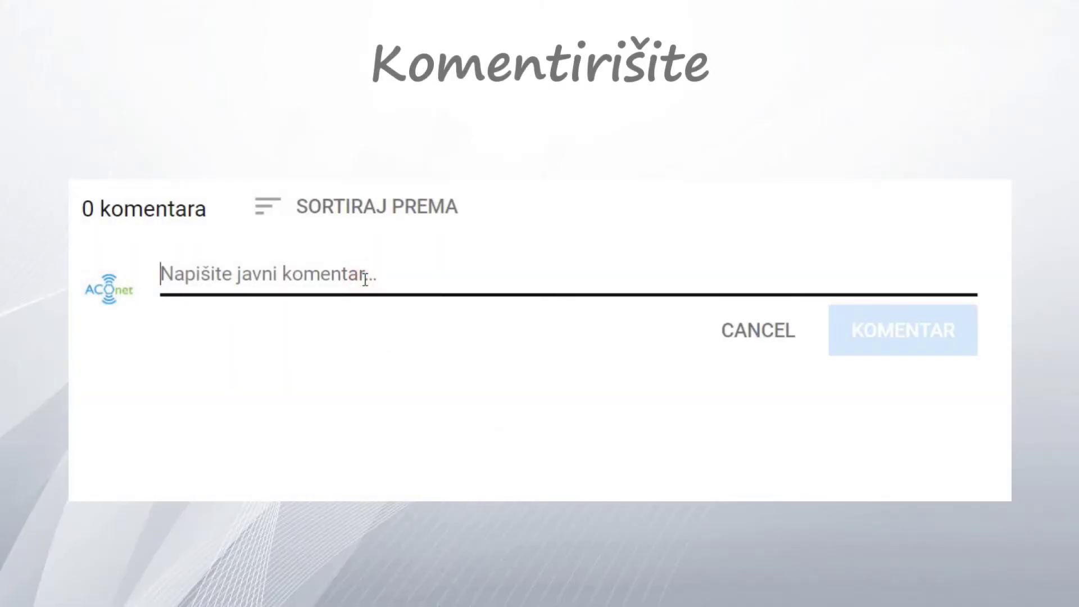
{"action": "type", "text": "Super vid"}
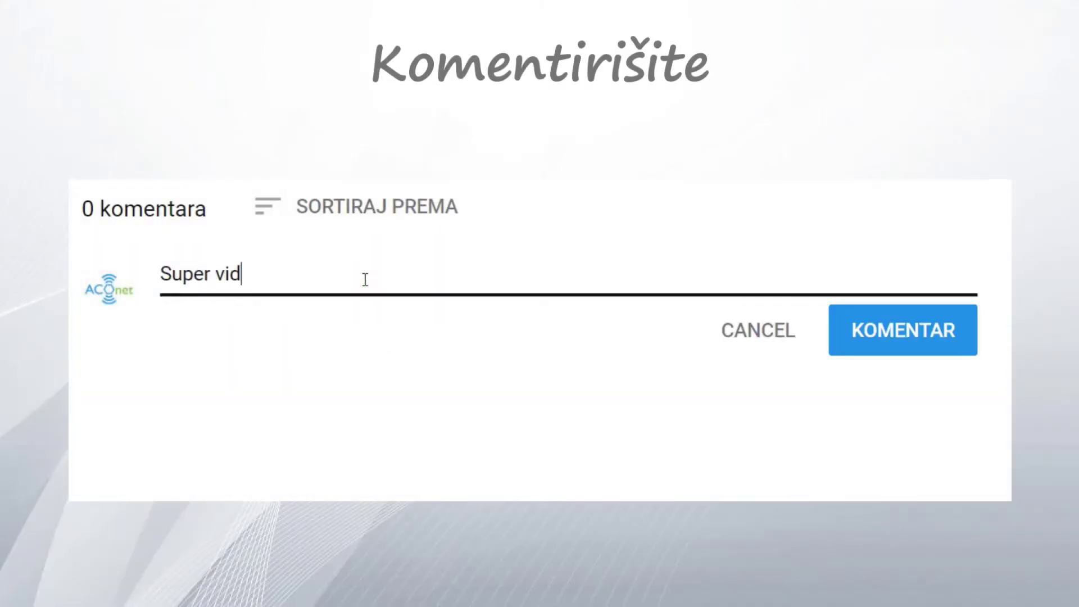
{"action": "type", "text": "eo, samo tak"}
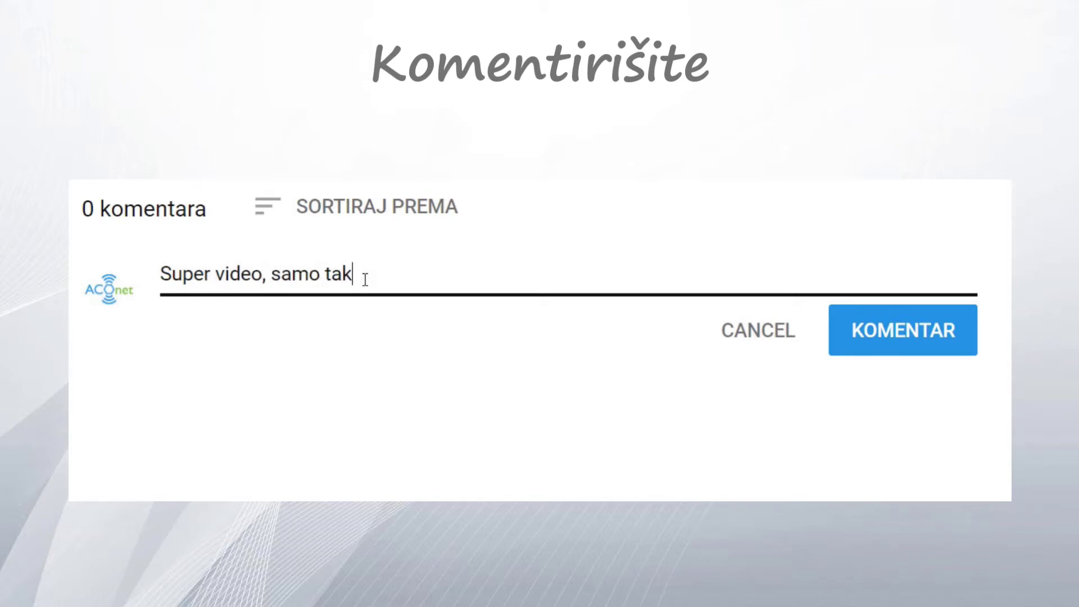
{"action": "type", "text": "o napred =)"}
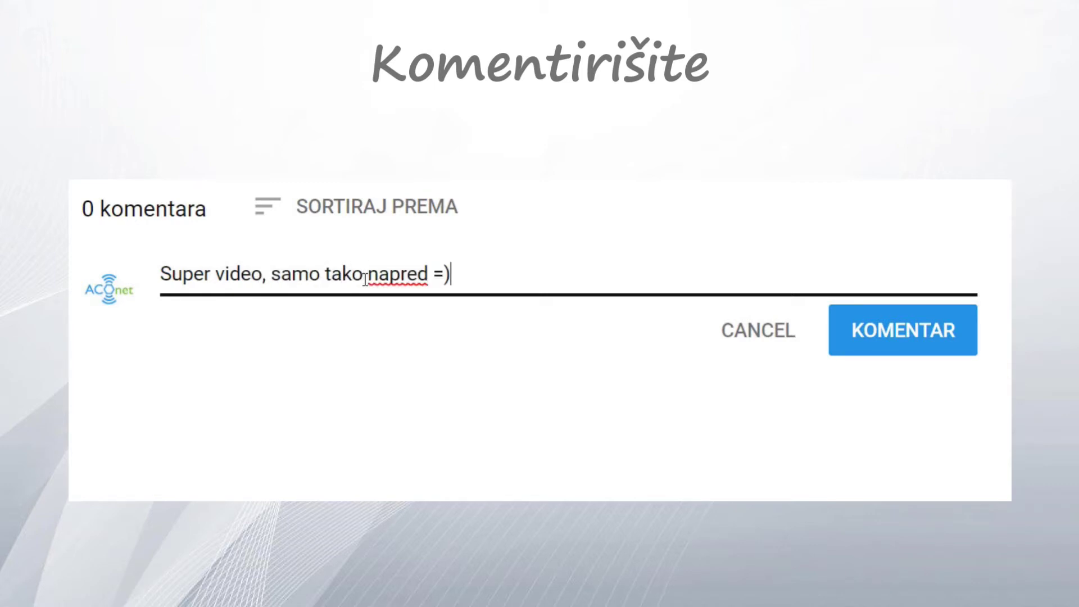
{"action": "left_click", "coordinate": [887, 344]}
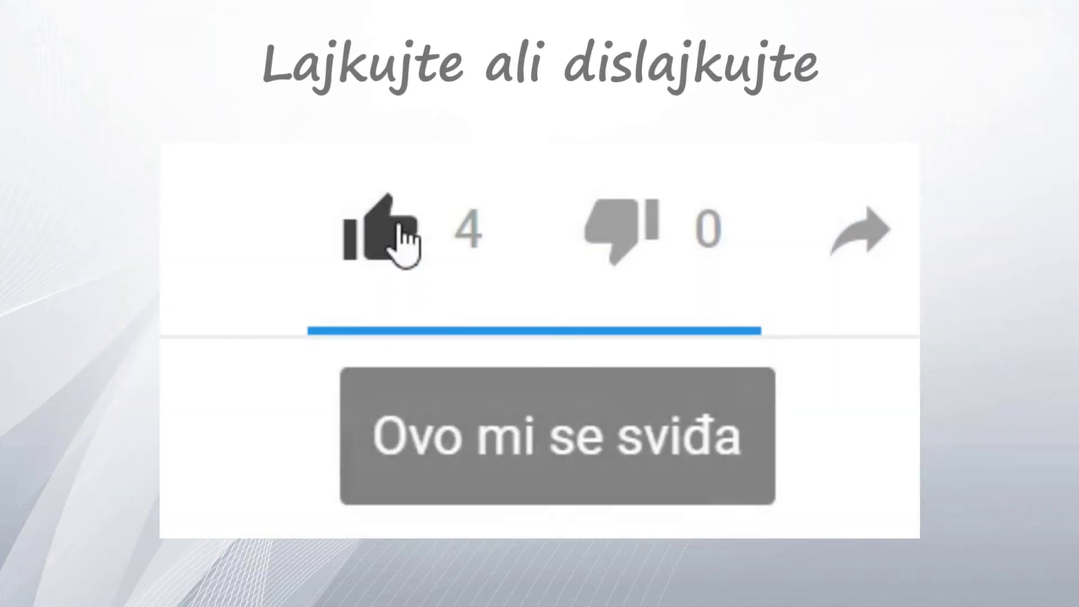
Step: Like then dislike the video, subscribe with notifications on, and open the sharing options
{"action": "left_click", "coordinate": [401, 233]}
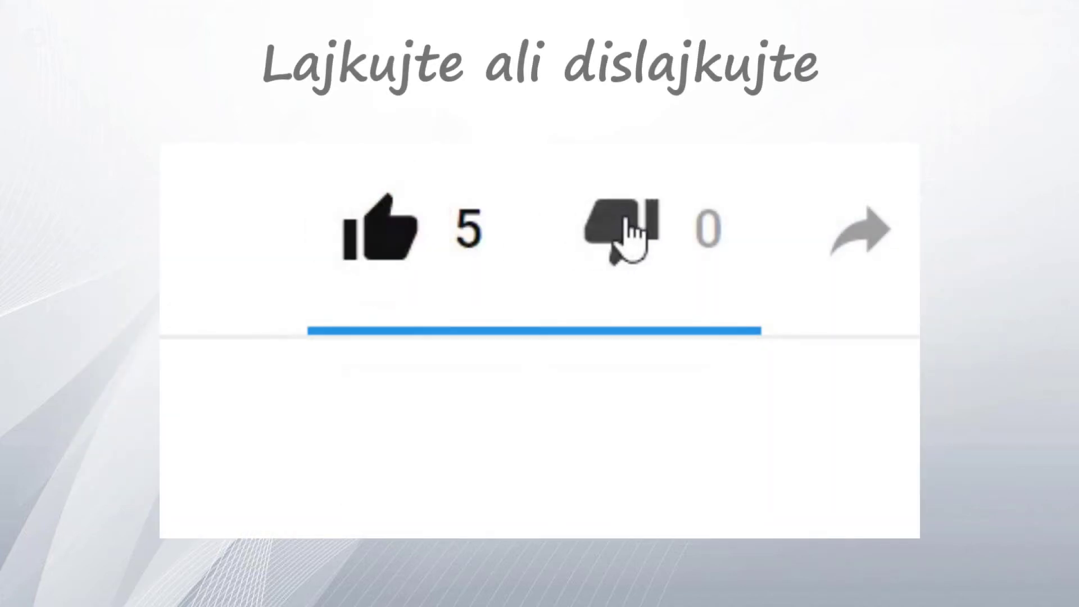
{"action": "left_click", "coordinate": [628, 222]}
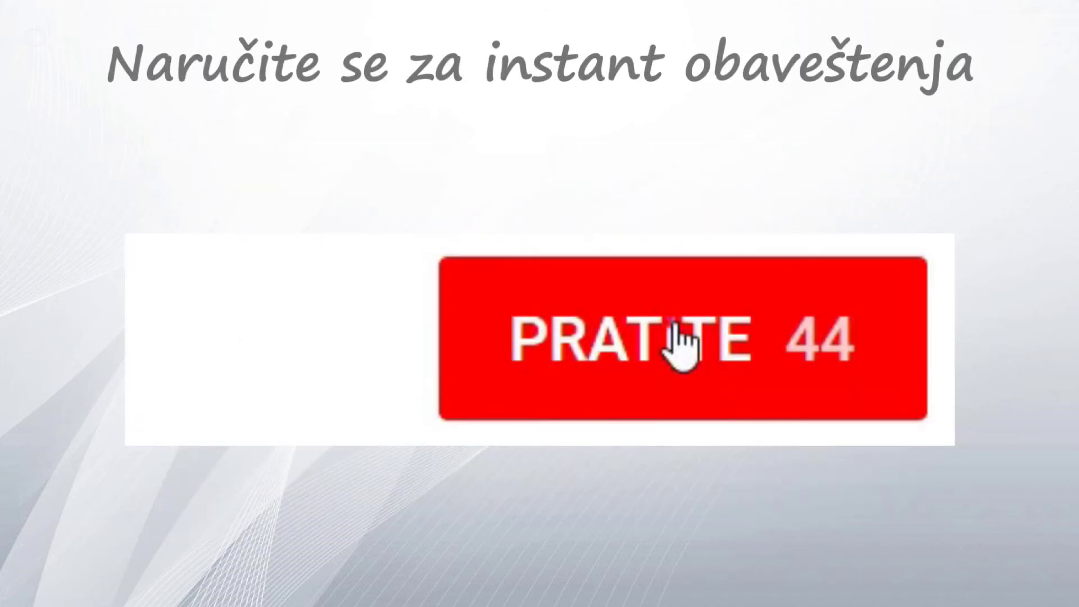
{"action": "left_click", "coordinate": [682, 345]}
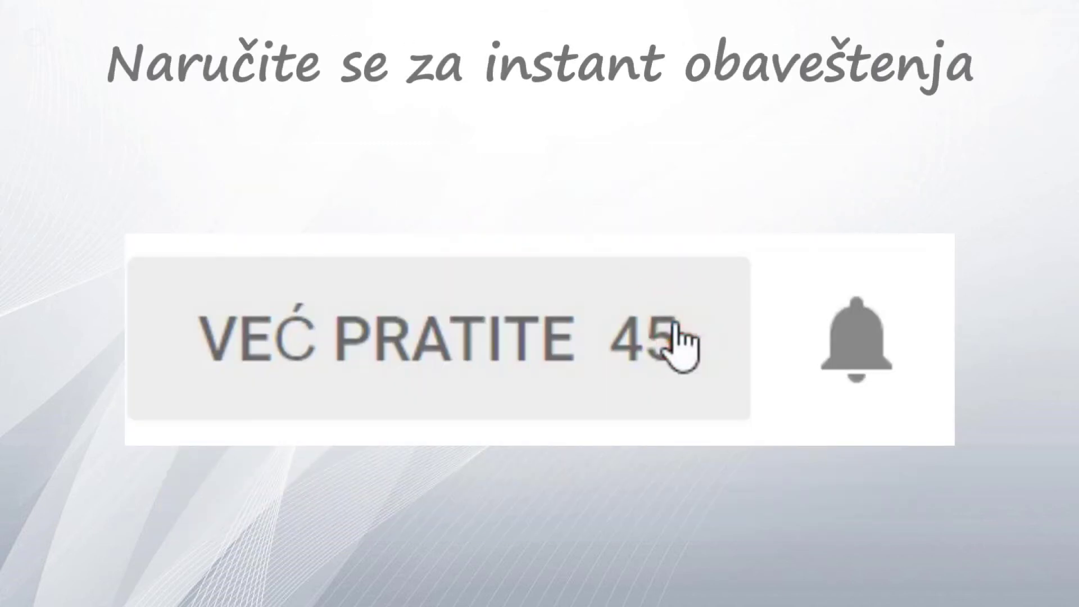
{"action": "left_click", "coordinate": [831, 340]}
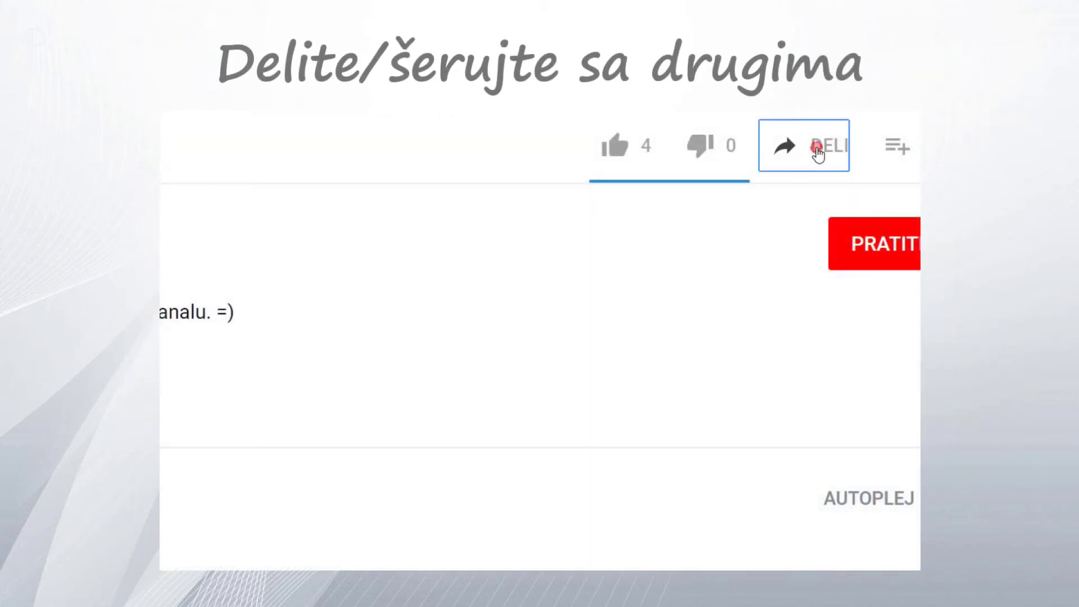
{"action": "left_click", "coordinate": [817, 151]}
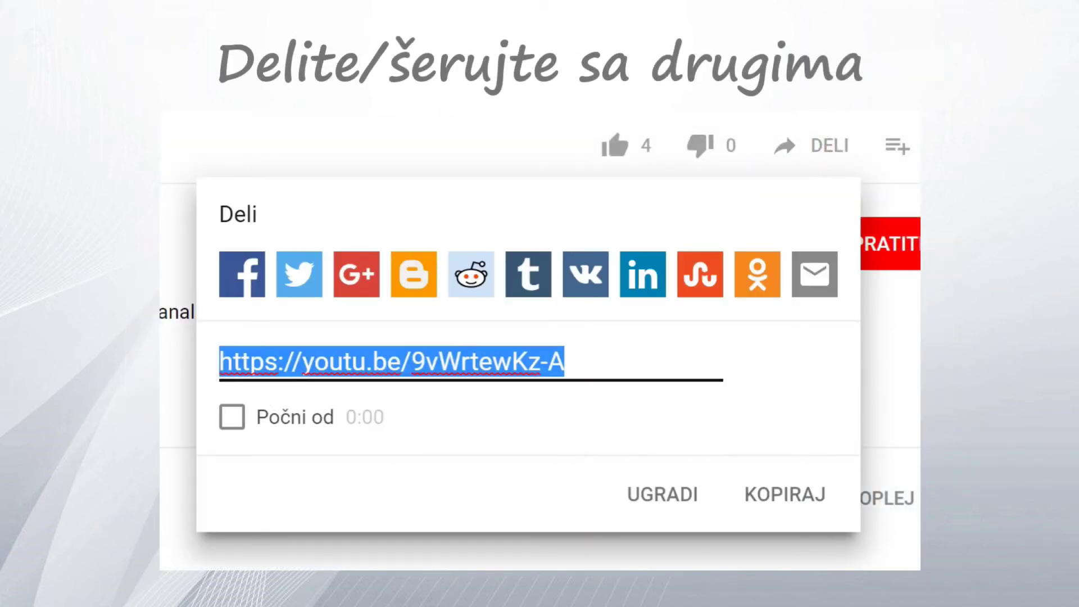